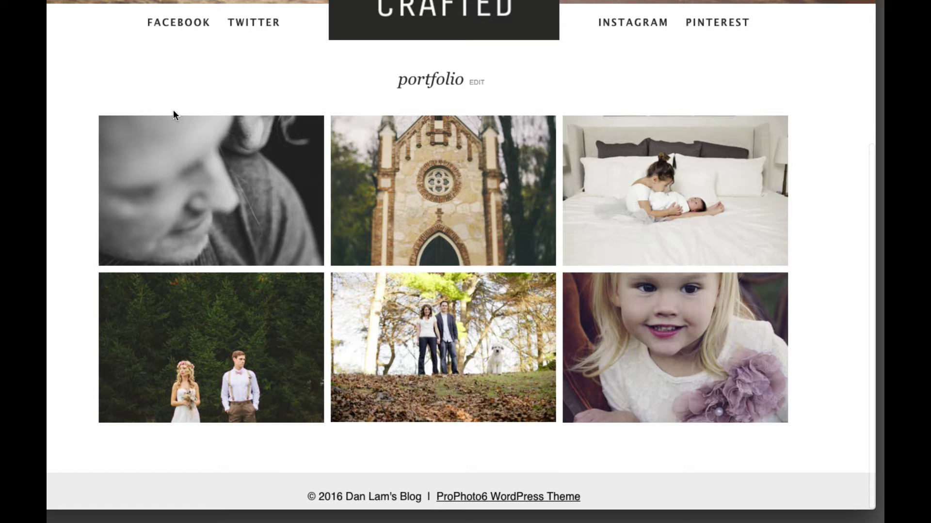
Step: Reveal a portfolio thumbnail's caption and scroll down toward the footer
{"action": "mouse_move", "coordinate": [189, 165]}
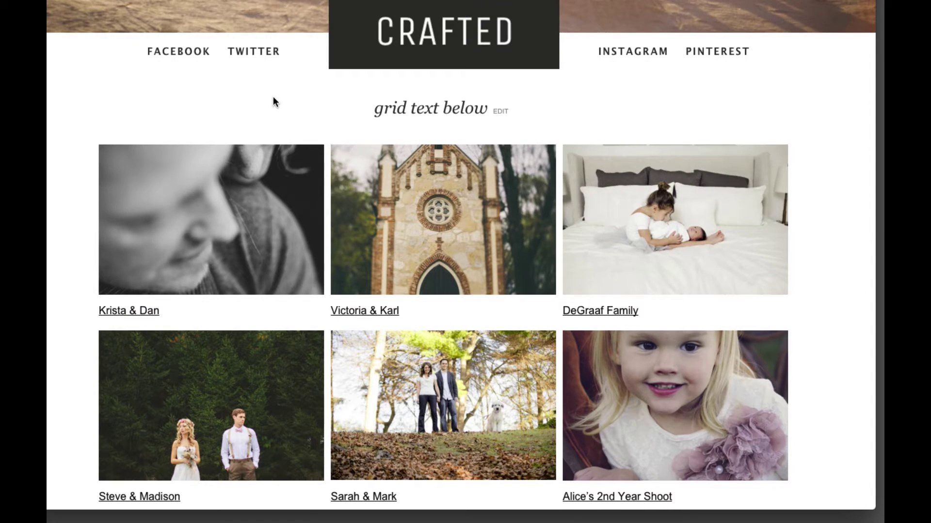
{"action": "scroll", "coordinate": [272, 96], "scroll_direction": "down", "scroll_amount": 3}
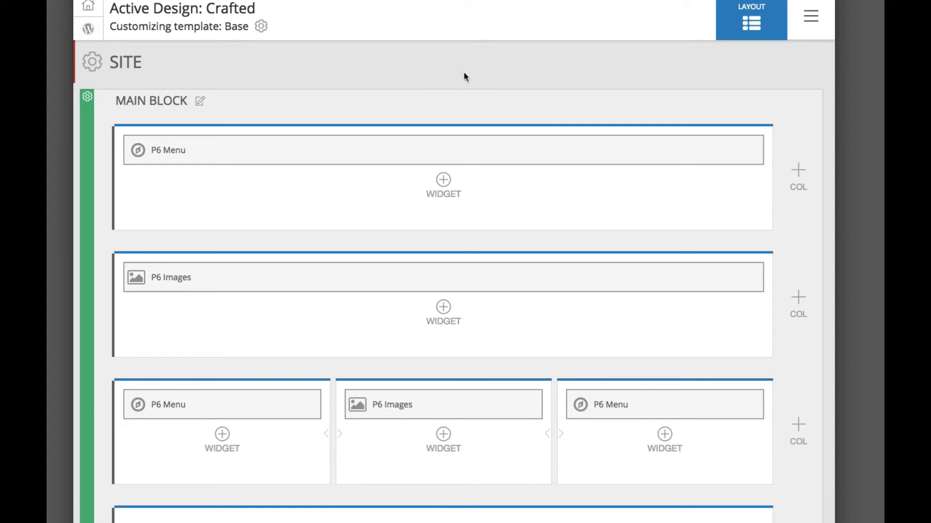
Step: In the Grids settings, compare the Style: Text Below and Style: Rollover options
{"action": "left_click", "coordinate": [811, 16]}
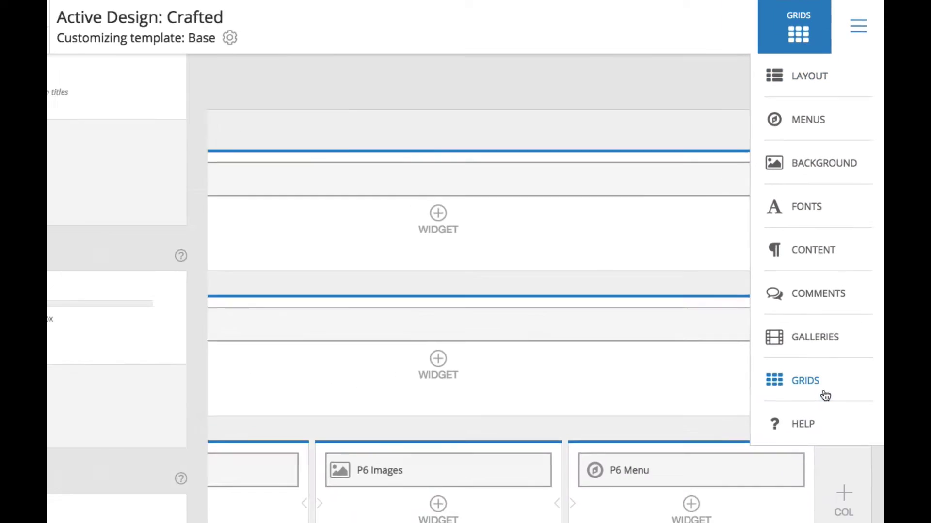
{"action": "left_click", "coordinate": [790, 499]}
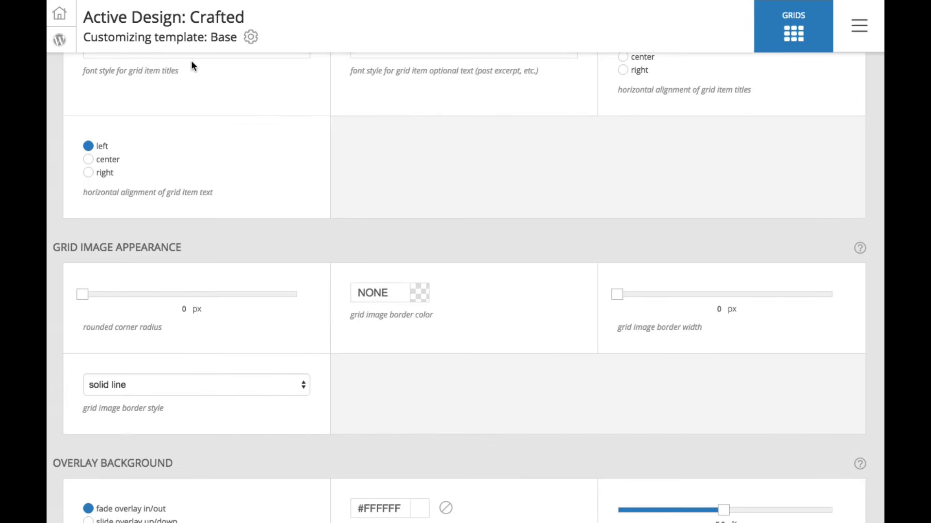
{"action": "scroll", "coordinate": [193, 63], "scroll_direction": "up", "scroll_amount": 5}
{"action": "left_click", "coordinate": [107, 86]}
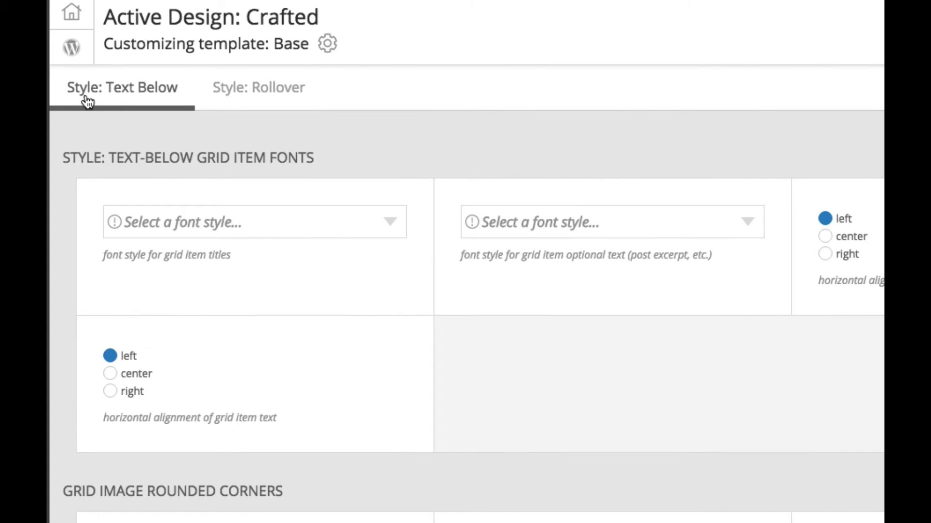
{"action": "left_click", "coordinate": [239, 100]}
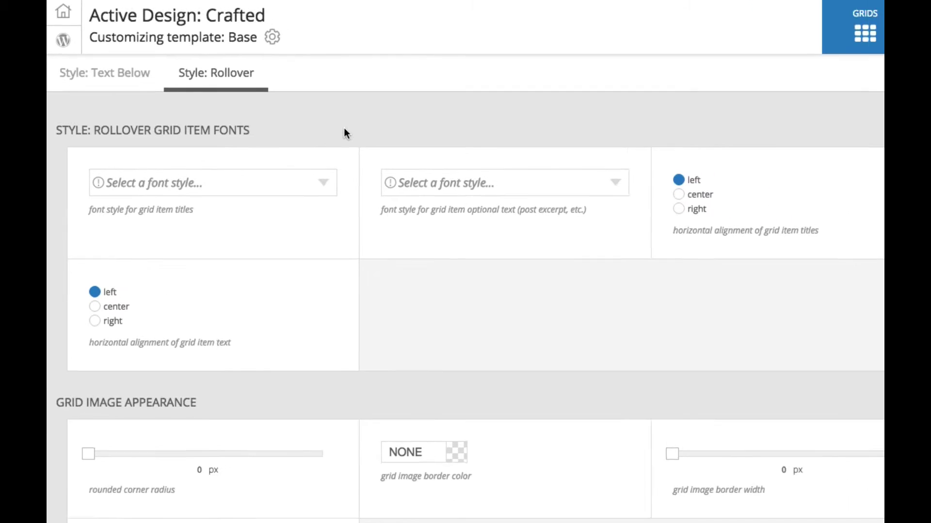
{"action": "scroll", "coordinate": [481, 295], "scroll_direction": "down", "scroll_amount": 3}
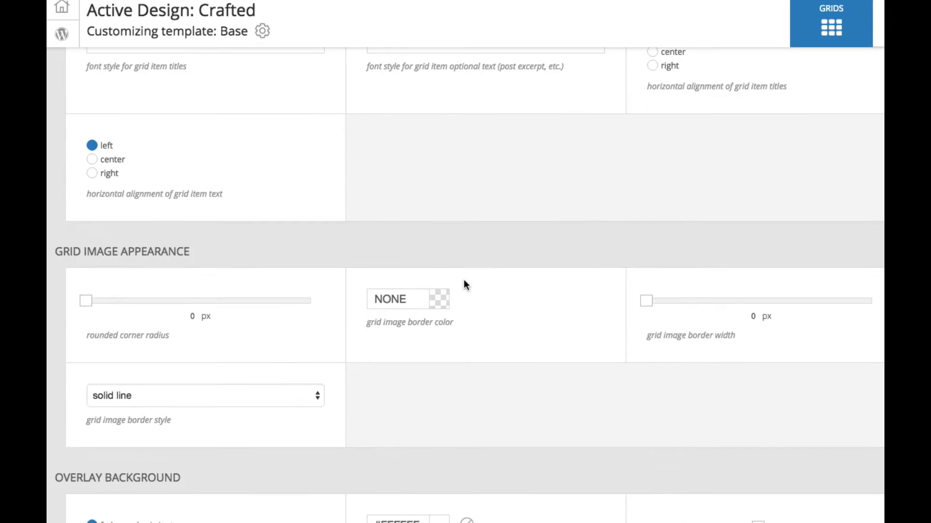
{"action": "scroll", "coordinate": [465, 285], "scroll_direction": "up", "scroll_amount": 3}
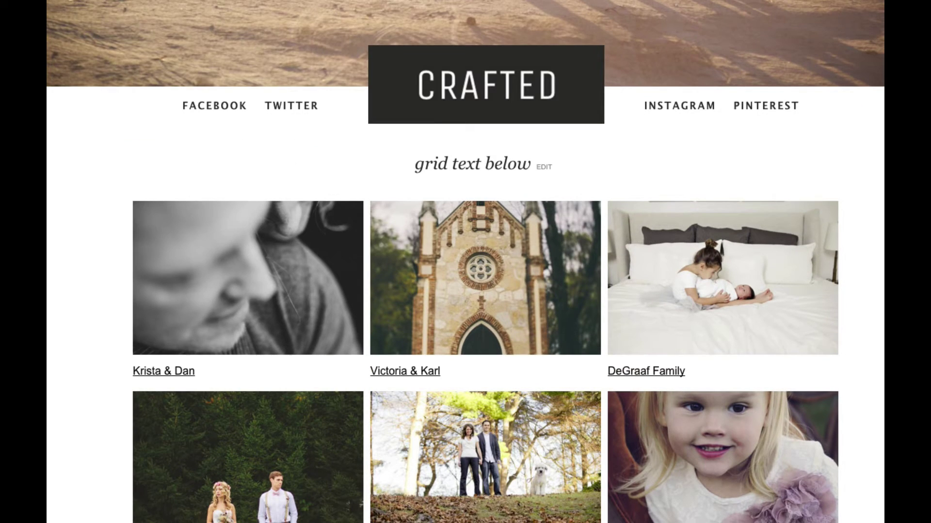
Step: Scroll down the portfolio page to browse its photo grid
{"action": "scroll", "coordinate": [466, 291], "scroll_direction": "down", "scroll_amount": 3}
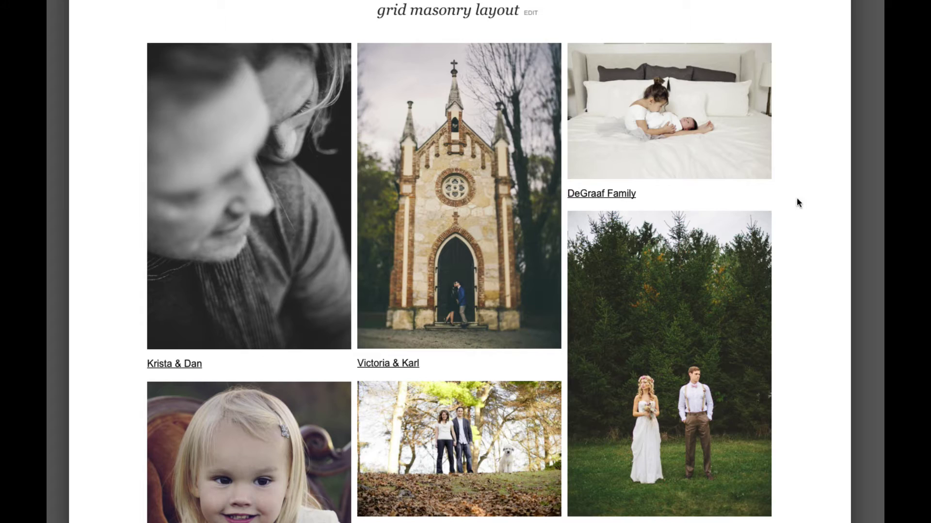
Step: Scroll through the masonry grid page to review its varying-height photos and captions
{"action": "scroll", "coordinate": [761, 201], "scroll_direction": "down", "scroll_amount": 3}
{"action": "scroll", "coordinate": [761, 202], "scroll_direction": "up", "scroll_amount": 3}
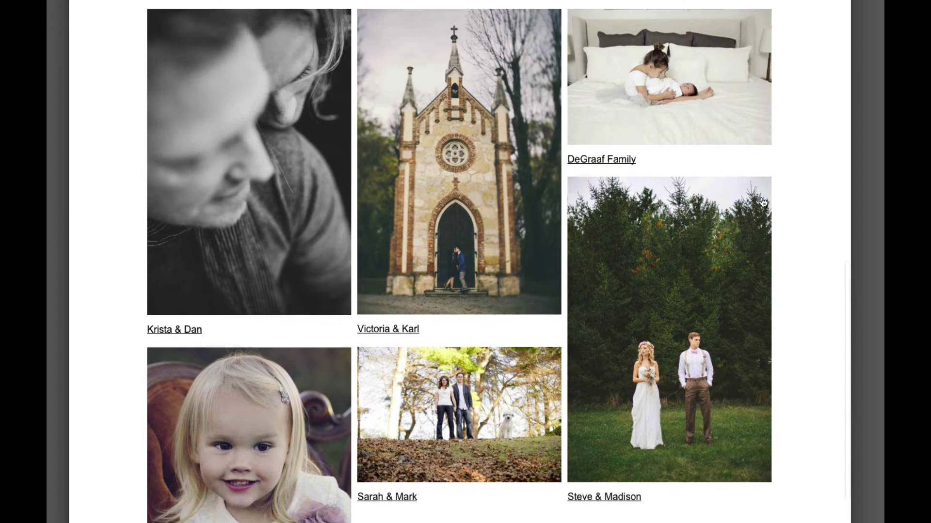
{"action": "scroll", "coordinate": [762, 202], "scroll_direction": "up", "scroll_amount": 1}
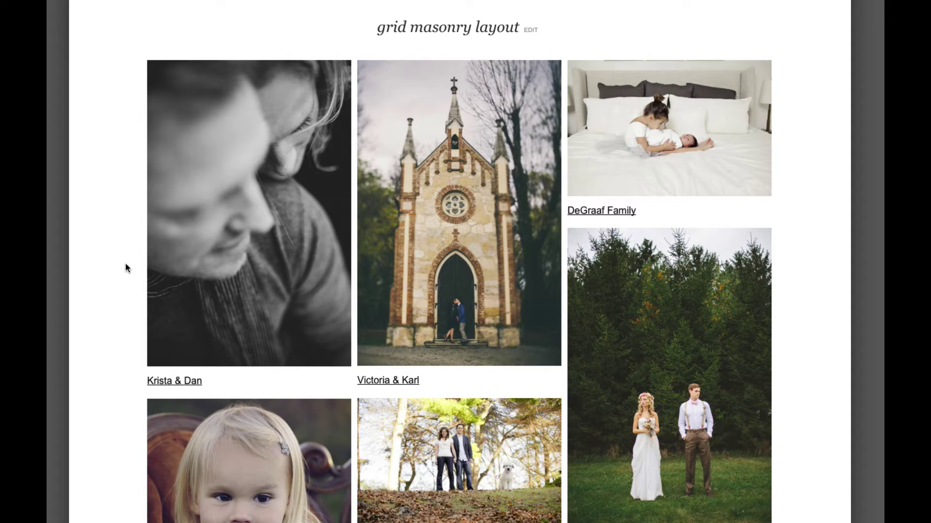
{"action": "scroll", "coordinate": [125, 264], "scroll_direction": "down", "scroll_amount": 2}
{"action": "scroll", "coordinate": [125, 262], "scroll_direction": "down", "scroll_amount": 1}
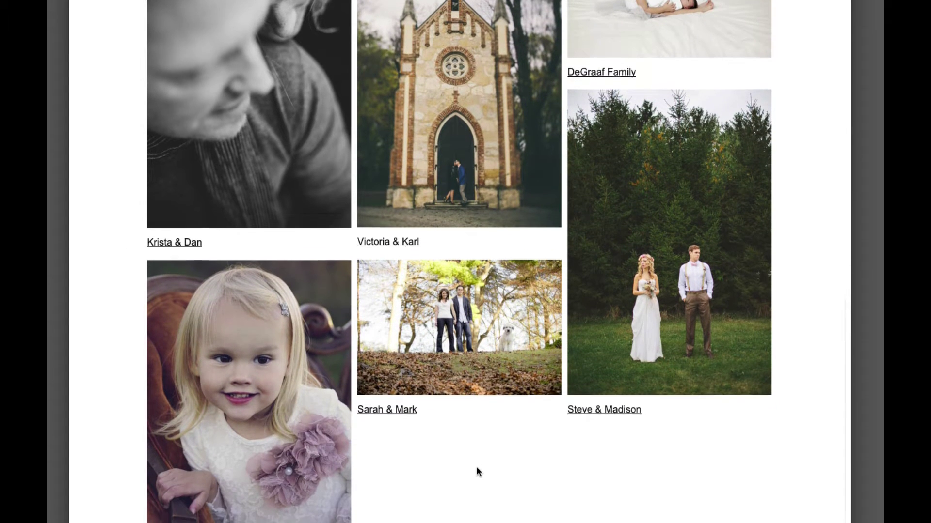
{"action": "scroll", "coordinate": [476, 467], "scroll_direction": "down", "scroll_amount": 2}
{"action": "scroll", "coordinate": [500, 429], "scroll_direction": "up", "scroll_amount": 3}
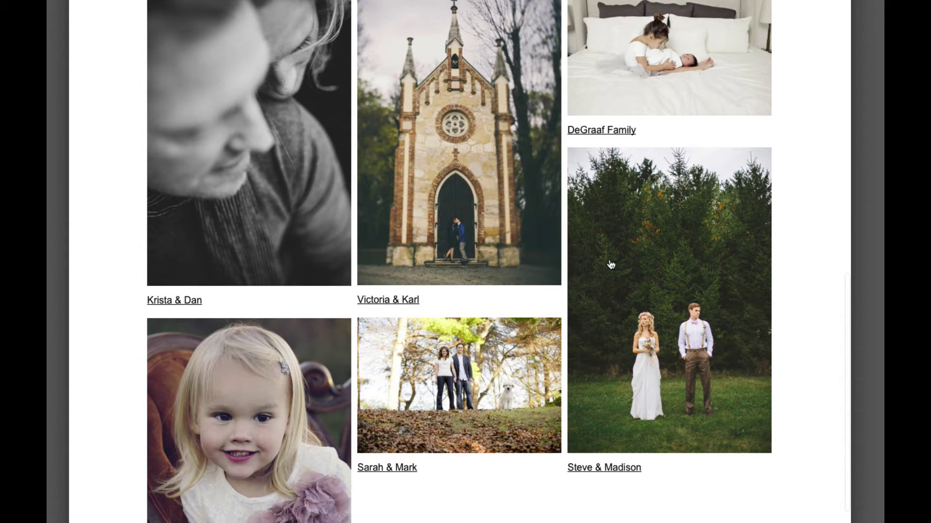
{"action": "scroll", "coordinate": [608, 264], "scroll_direction": "up", "scroll_amount": 7}
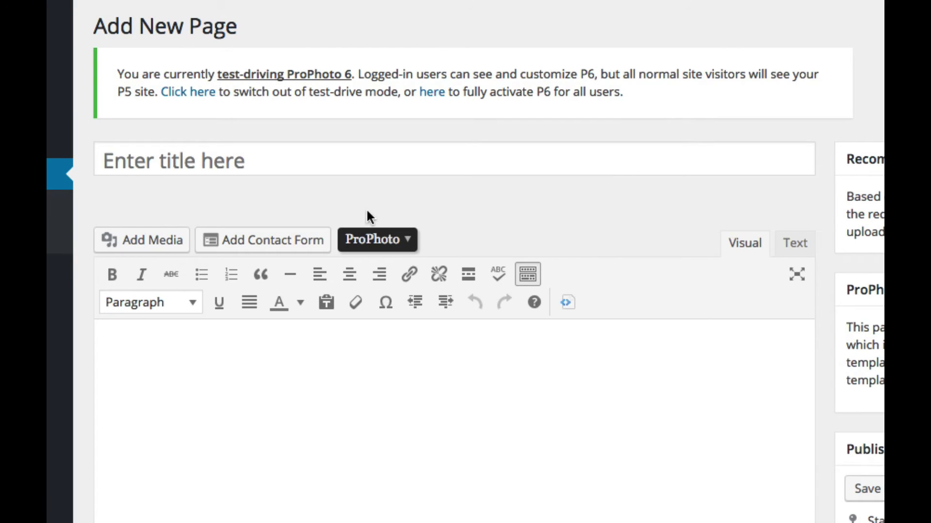
Step: Start a New Grid from the ProPhoto button, review its default settings, and cancel it
{"action": "left_click", "coordinate": [402, 243]}
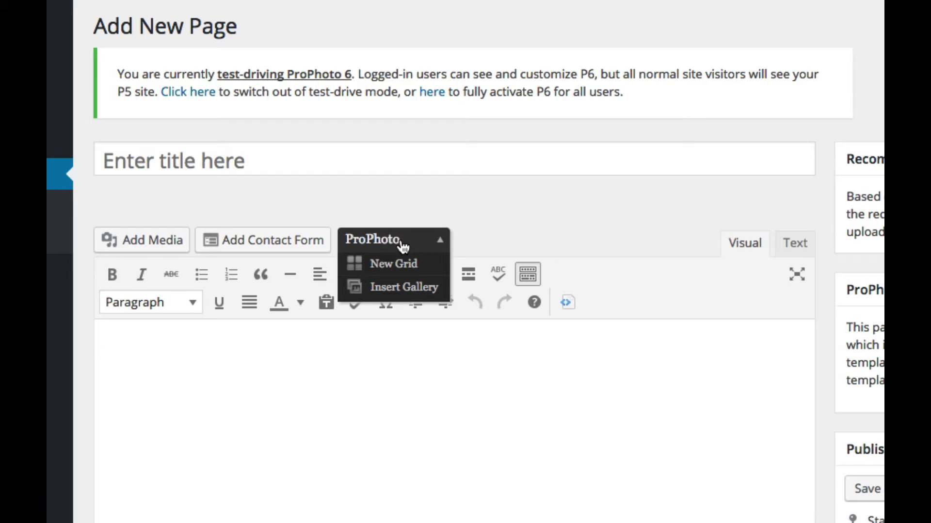
{"action": "left_click", "coordinate": [405, 267]}
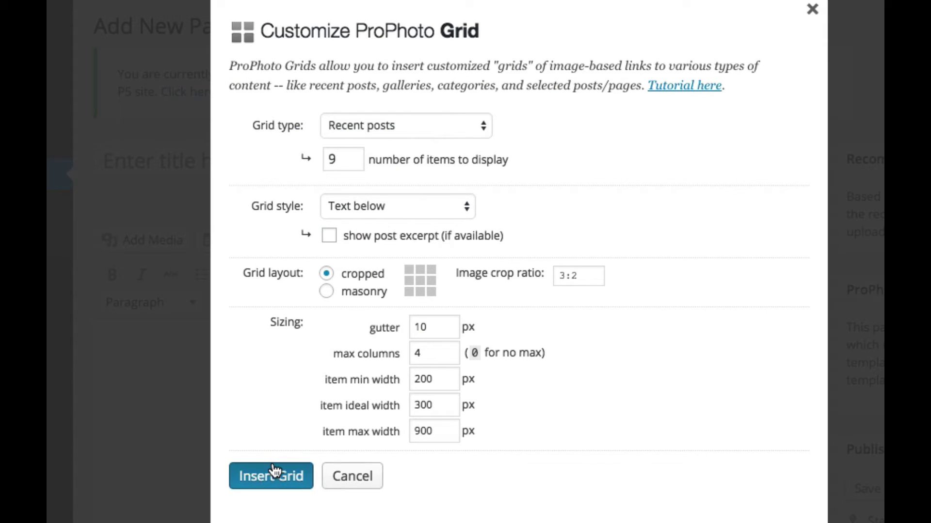
{"action": "left_click", "coordinate": [347, 483]}
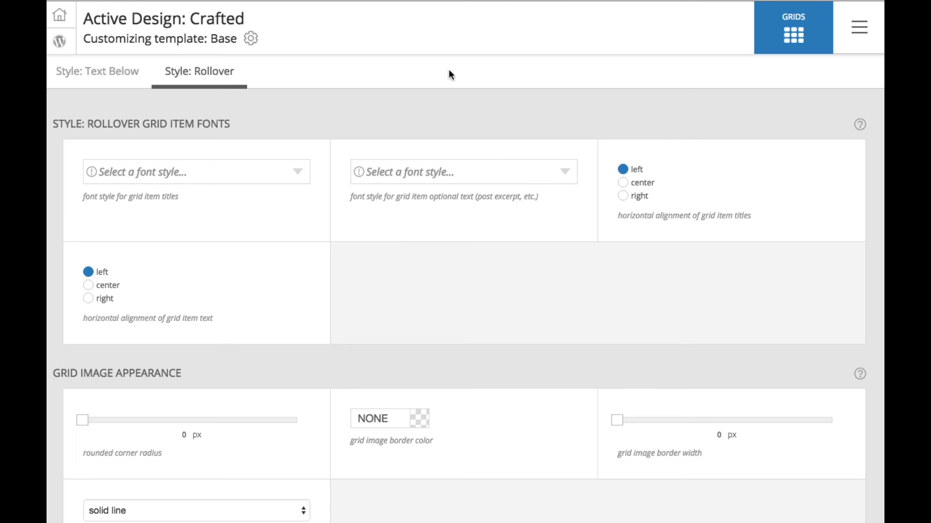
Step: In the Layout view, preview the P6 Grid Widget for the empty bottom row without adding it
{"action": "left_click", "coordinate": [859, 30]}
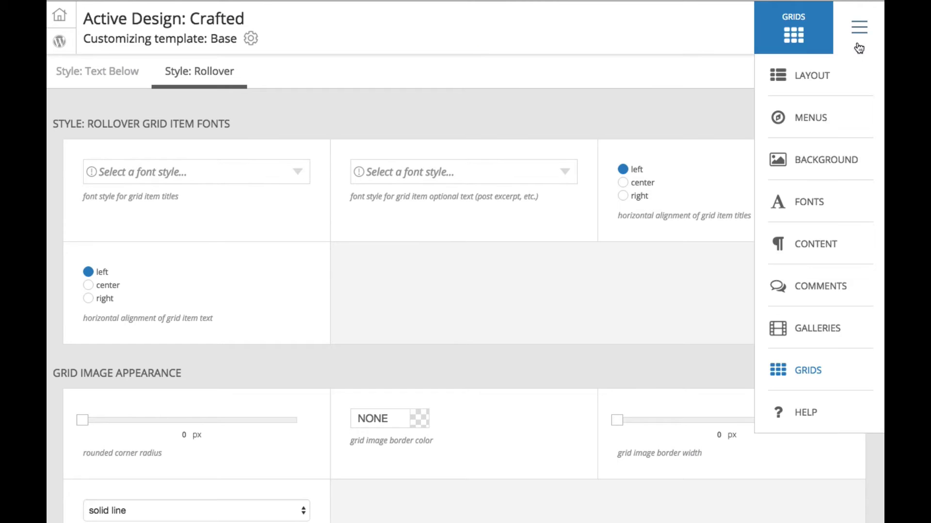
{"action": "left_click", "coordinate": [829, 85]}
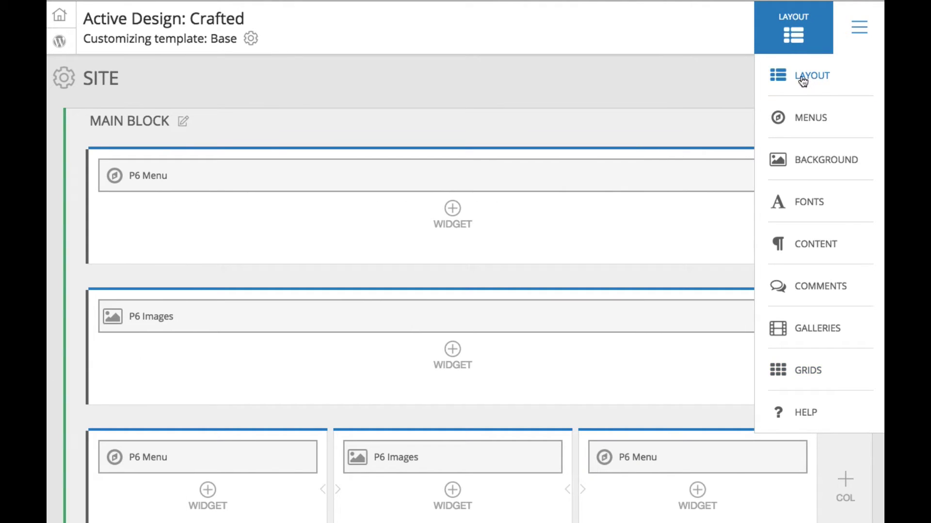
{"action": "scroll", "coordinate": [502, 94], "scroll_direction": "down", "scroll_amount": 2}
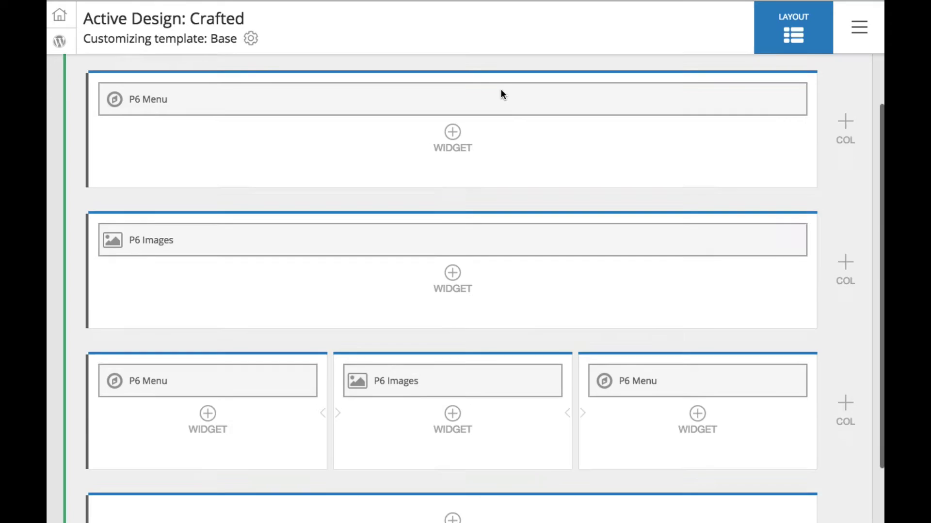
{"action": "scroll", "coordinate": [501, 90], "scroll_direction": "down", "scroll_amount": 3}
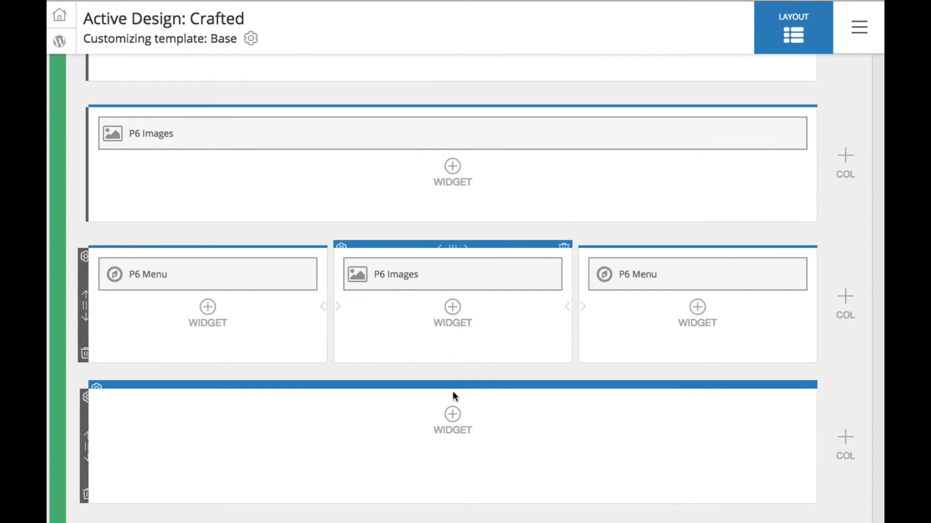
{"action": "left_click", "coordinate": [452, 414]}
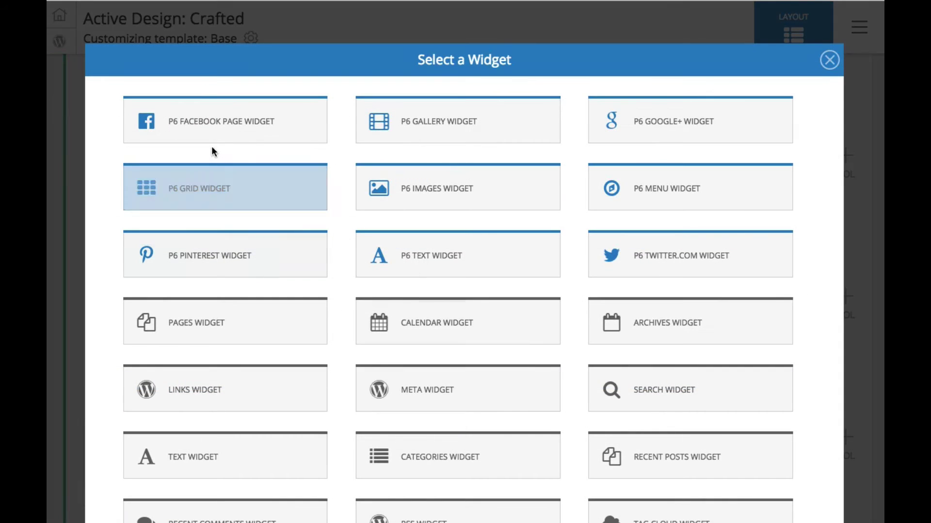
{"action": "left_click", "coordinate": [197, 198]}
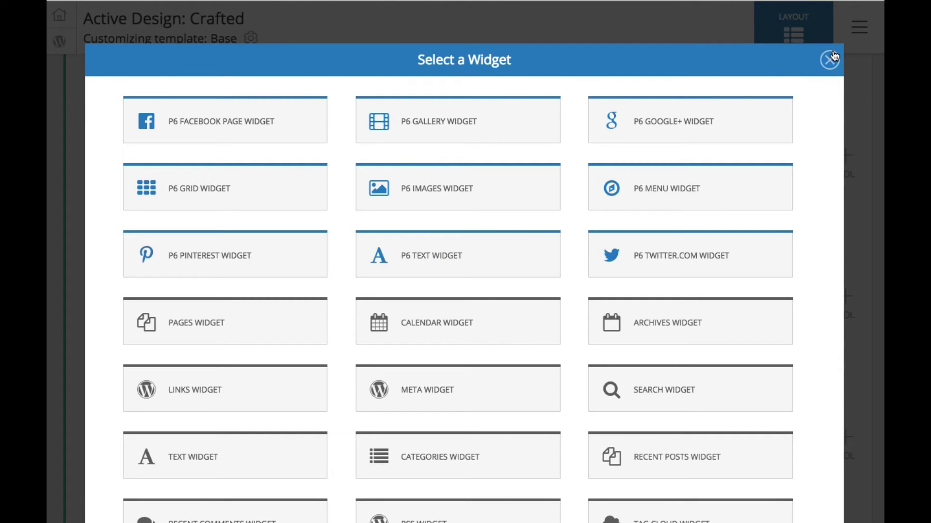
{"action": "left_click", "coordinate": [829, 60]}
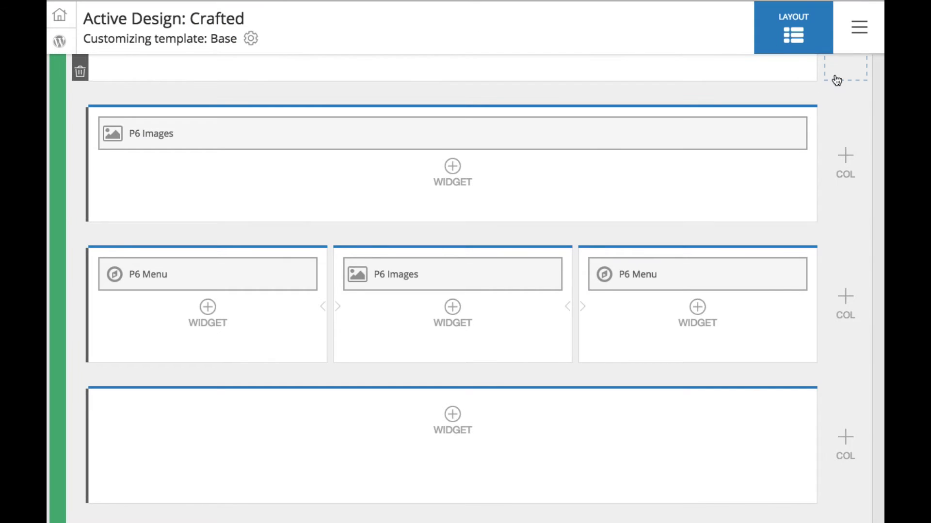
Step: Open the Content settings to view the grid-style Excerpts options
{"action": "left_click", "coordinate": [865, 34]}
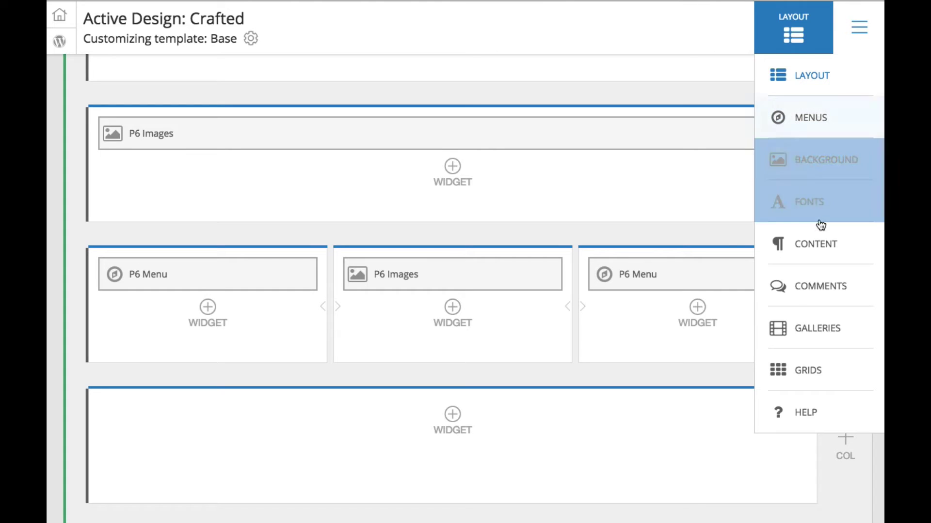
{"action": "left_click", "coordinate": [819, 245]}
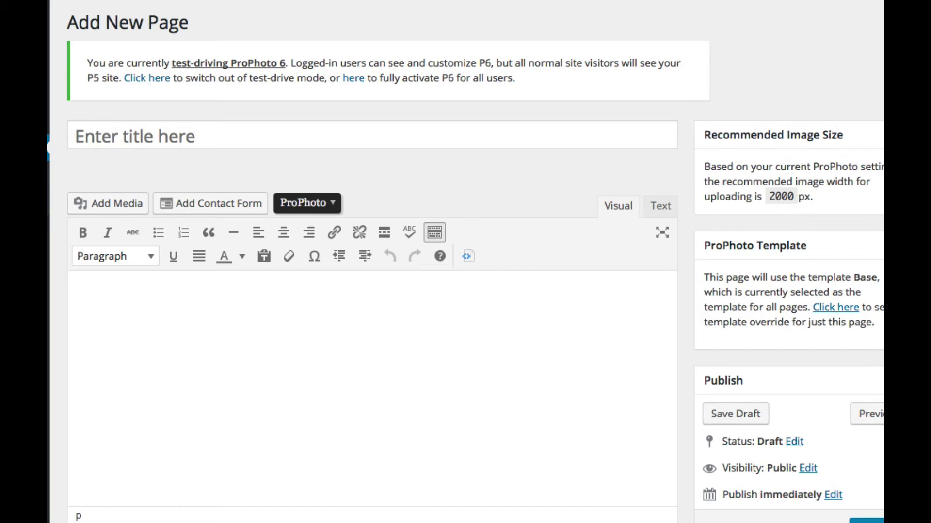
Step: Insert a New Grid with grid type Select posts/pages, keeping the Text below style
{"action": "scroll", "coordinate": [409, 27], "scroll_direction": "down", "scroll_amount": 2}
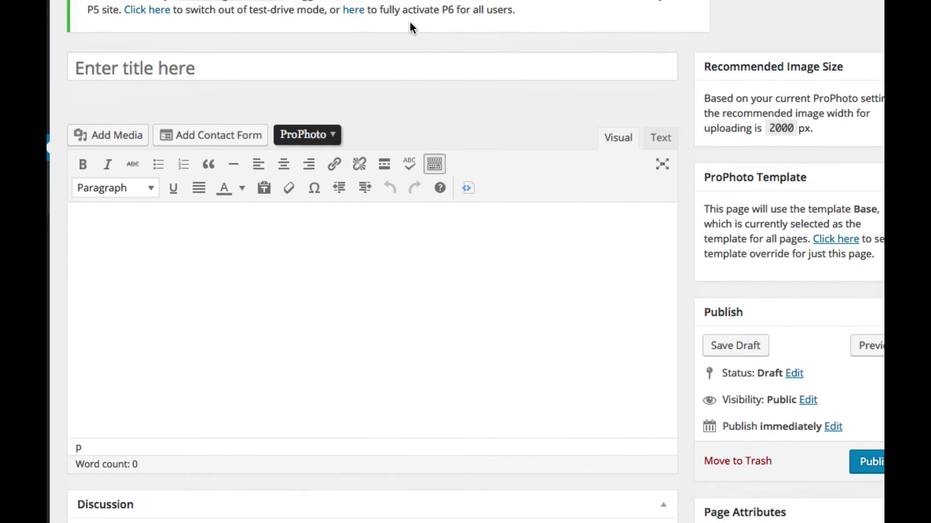
{"action": "left_click", "coordinate": [307, 129]}
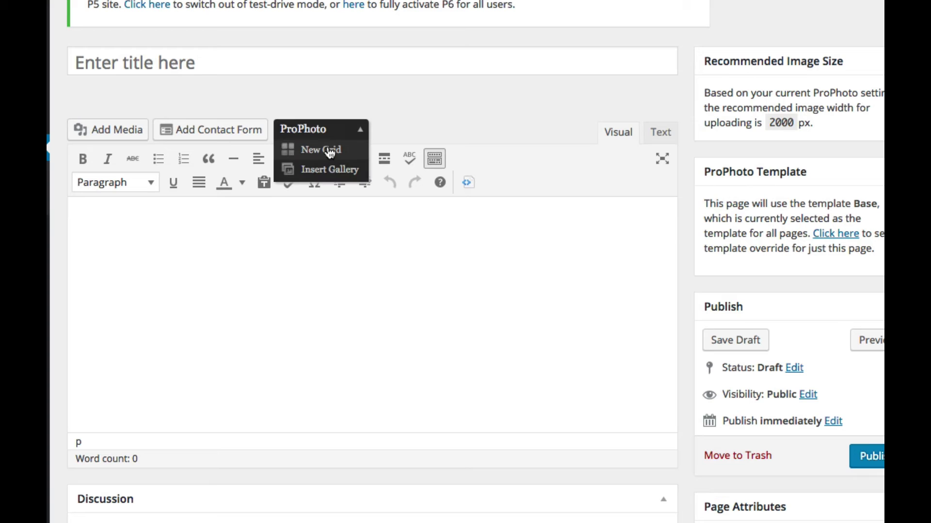
{"action": "left_click", "coordinate": [329, 151]}
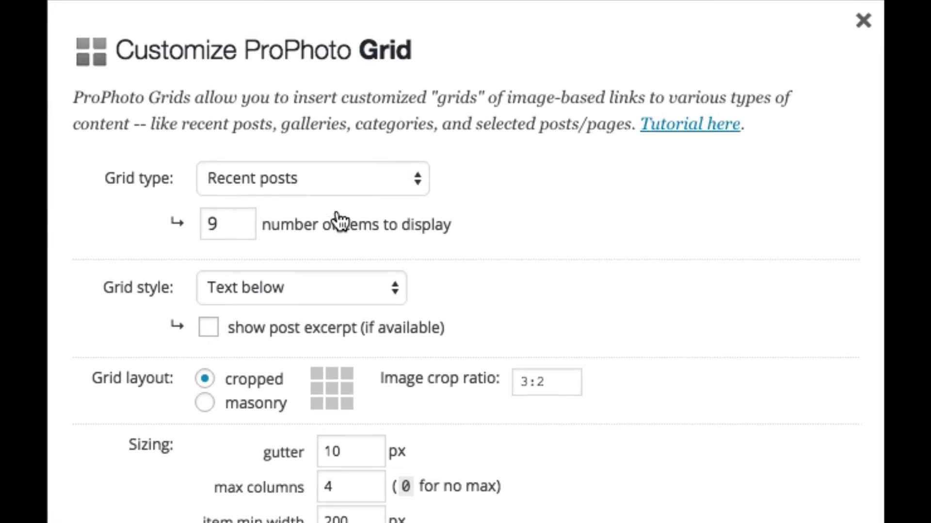
{"action": "left_click", "coordinate": [378, 186]}
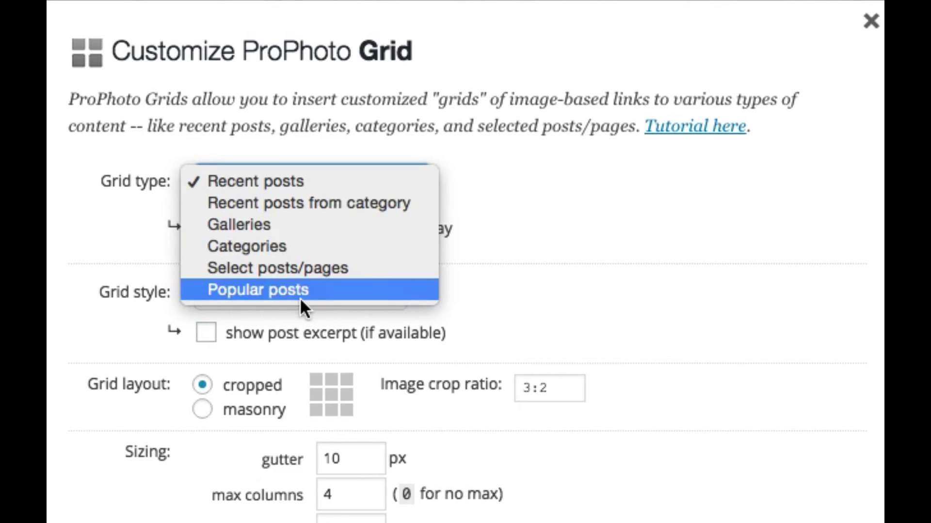
{"action": "left_click", "coordinate": [364, 268]}
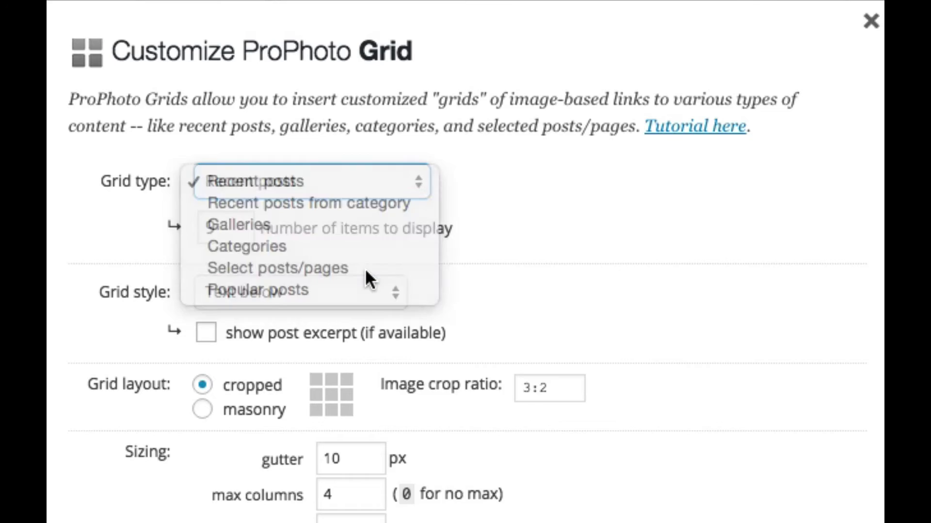
{"action": "scroll", "coordinate": [464, 213], "scroll_direction": "down", "scroll_amount": 3}
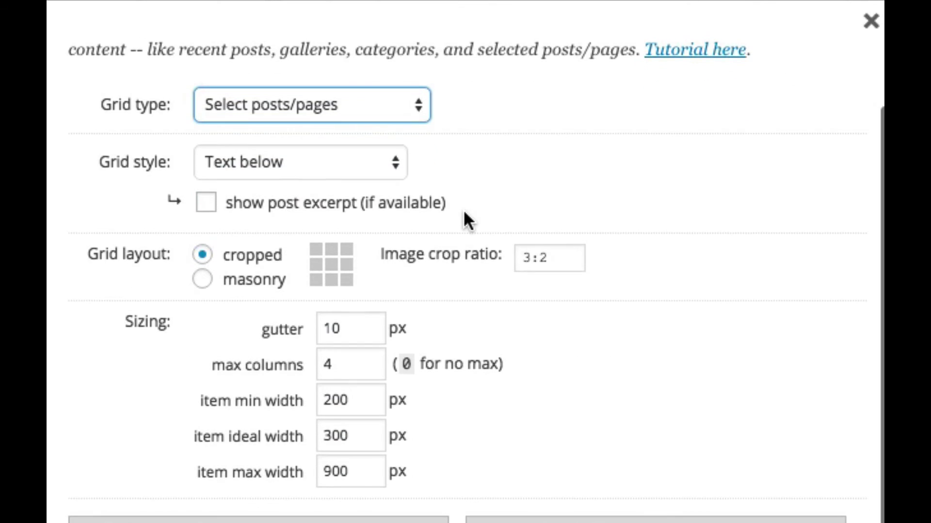
{"action": "left_click", "coordinate": [365, 172]}
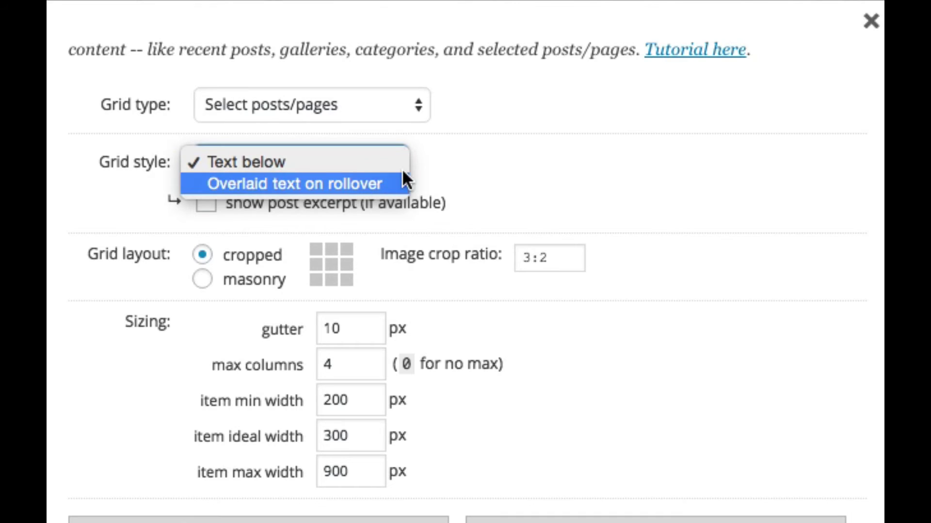
{"action": "left_click", "coordinate": [439, 158]}
{"action": "scroll", "coordinate": [436, 167], "scroll_direction": "down", "scroll_amount": 3}
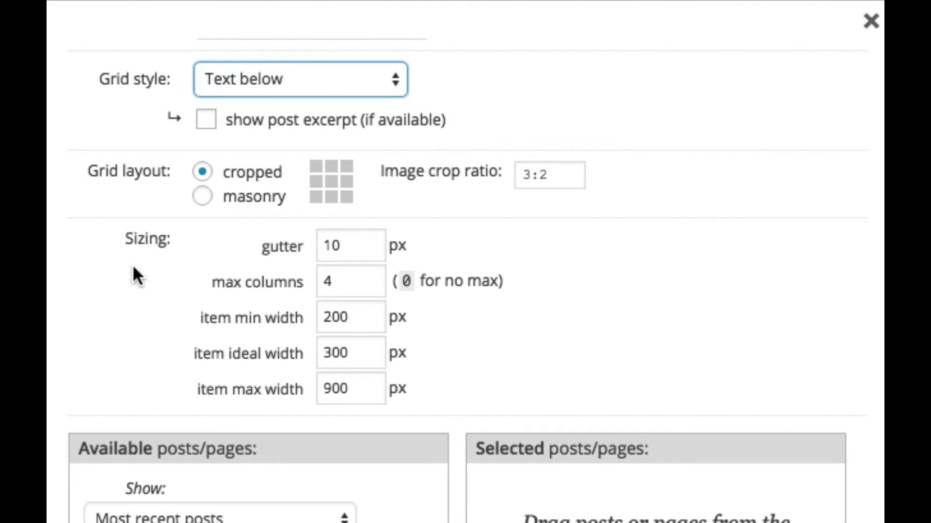
{"action": "scroll", "coordinate": [152, 300], "scroll_direction": "up", "scroll_amount": 2}
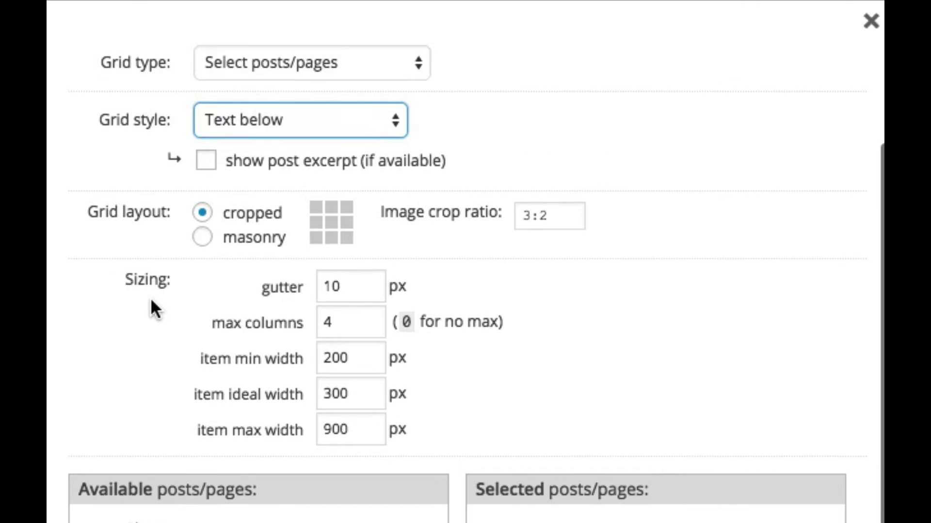
{"action": "scroll", "coordinate": [151, 300], "scroll_direction": "down", "scroll_amount": 2}
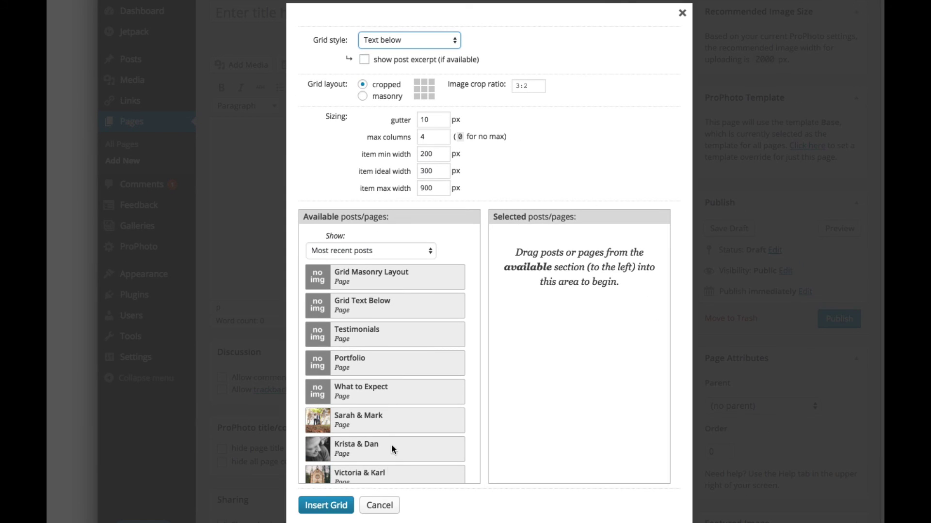
Step: Cancel the unfinished grid and switch to the live Portfolio page
{"action": "scroll", "coordinate": [473, 206], "scroll_direction": "up", "scroll_amount": 2}
{"action": "scroll", "coordinate": [473, 205], "scroll_direction": "down", "scroll_amount": 3}
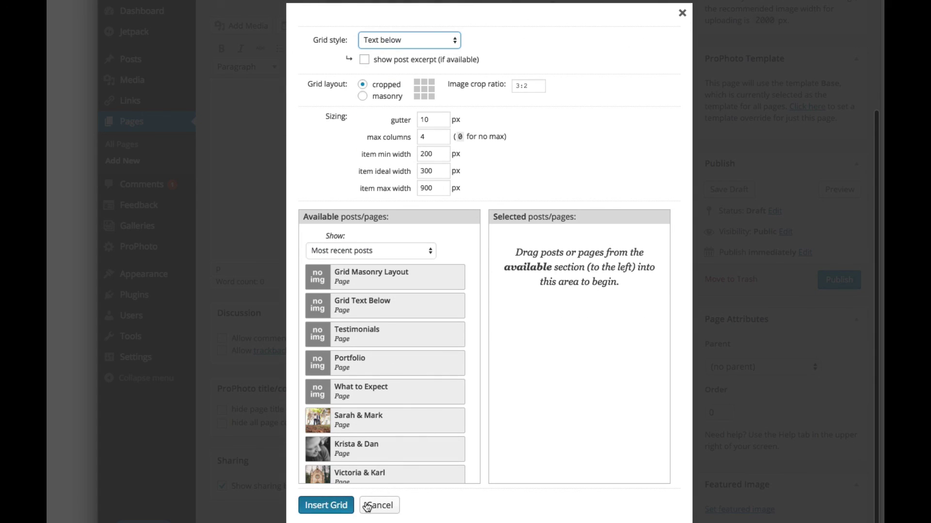
{"action": "left_click", "coordinate": [384, 506]}
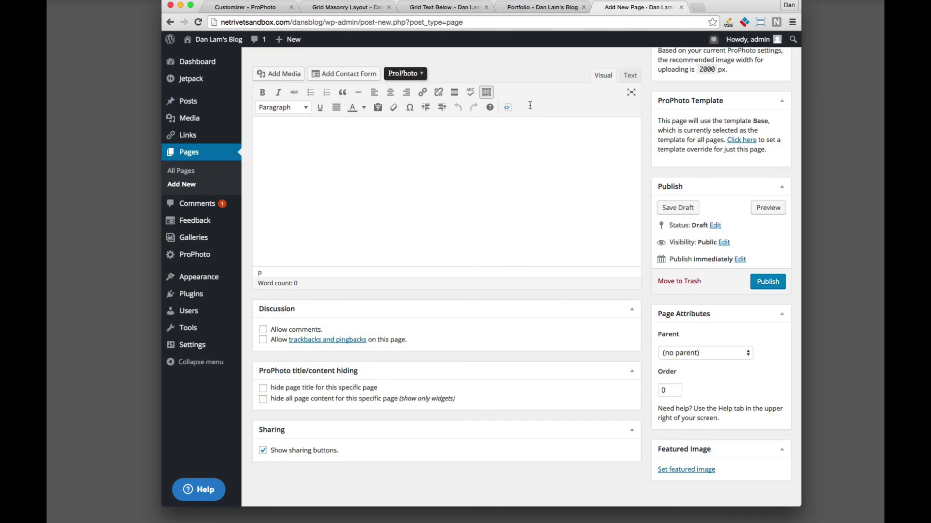
{"action": "left_click", "coordinate": [525, 8]}
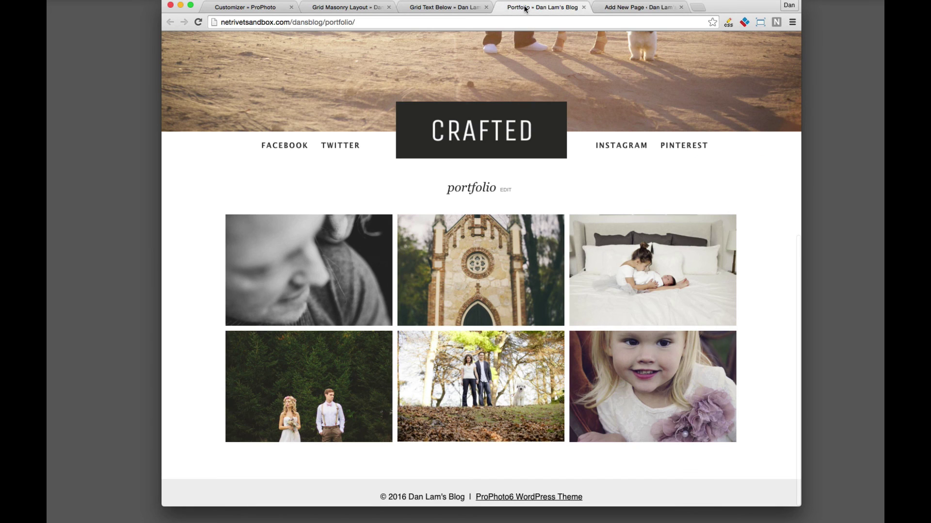
Step: Put the Portfolio page in its own window and narrow it until the grid becomes one column
{"action": "mouse_move", "coordinate": [525, 8]}
{"action": "left_mouse_down"}
{"action": "mouse_move", "coordinate": [519, 33]}
{"action": "mouse_move", "coordinate": [519, 5]}
{"action": "left_mouse_up"}
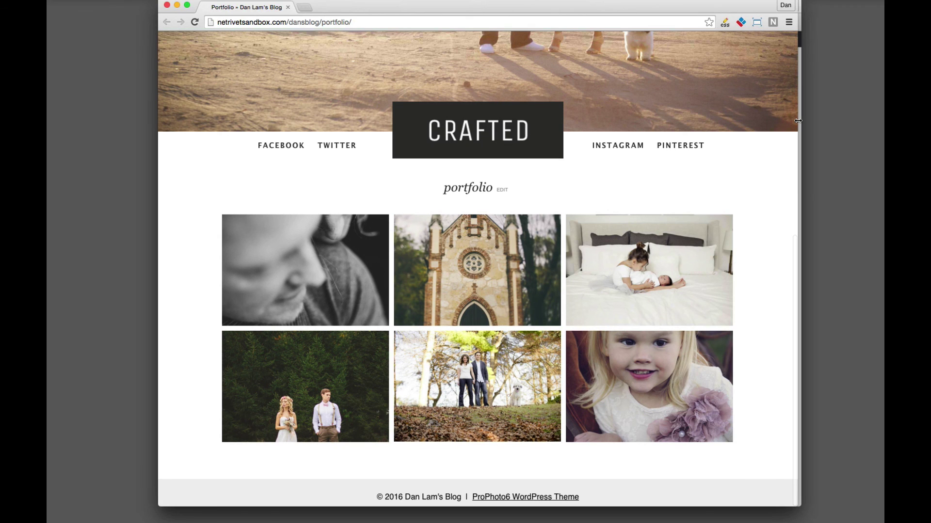
{"action": "left_click_drag", "start_coordinate": [798, 120], "coordinate": [901, 120]}
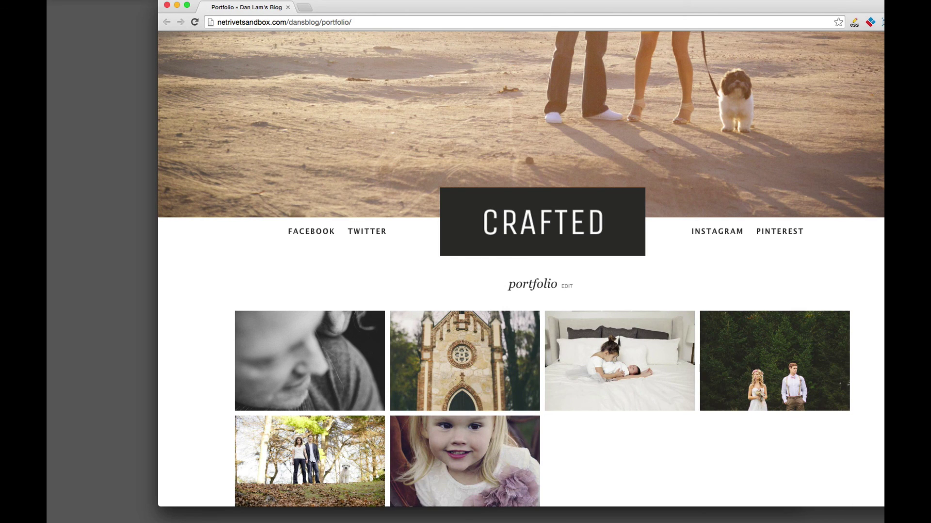
{"action": "left_click_drag", "start_coordinate": [901, 121], "coordinate": [441, 171]}
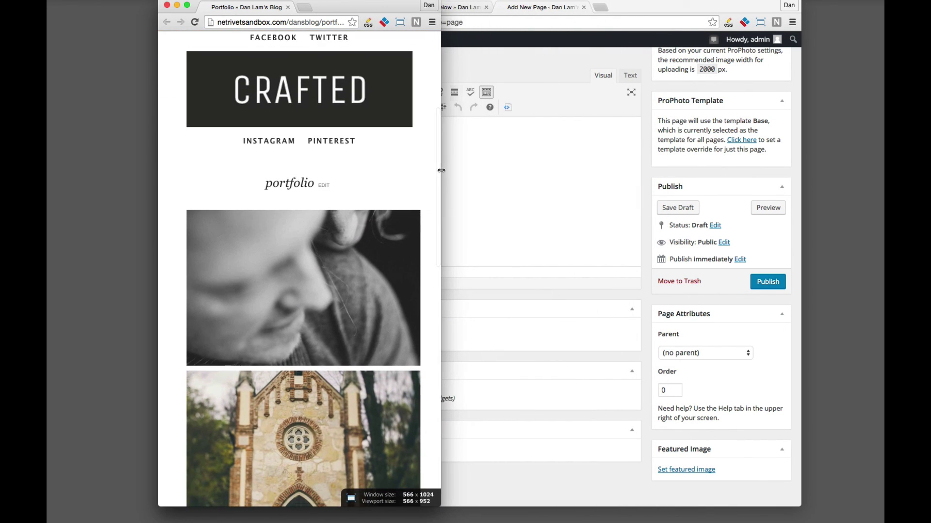
{"action": "scroll", "coordinate": [404, 176], "scroll_direction": "down", "scroll_amount": 4}
{"action": "scroll", "coordinate": [407, 180], "scroll_direction": "up", "scroll_amount": 2}
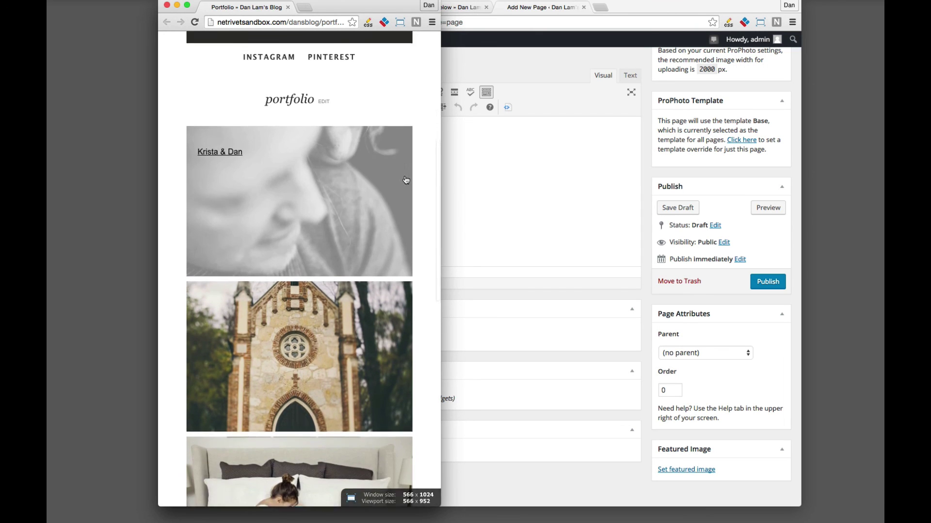
{"action": "scroll", "coordinate": [406, 180], "scroll_direction": "up", "scroll_amount": 4}
{"action": "scroll", "coordinate": [406, 180], "scroll_direction": "down", "scroll_amount": 3}
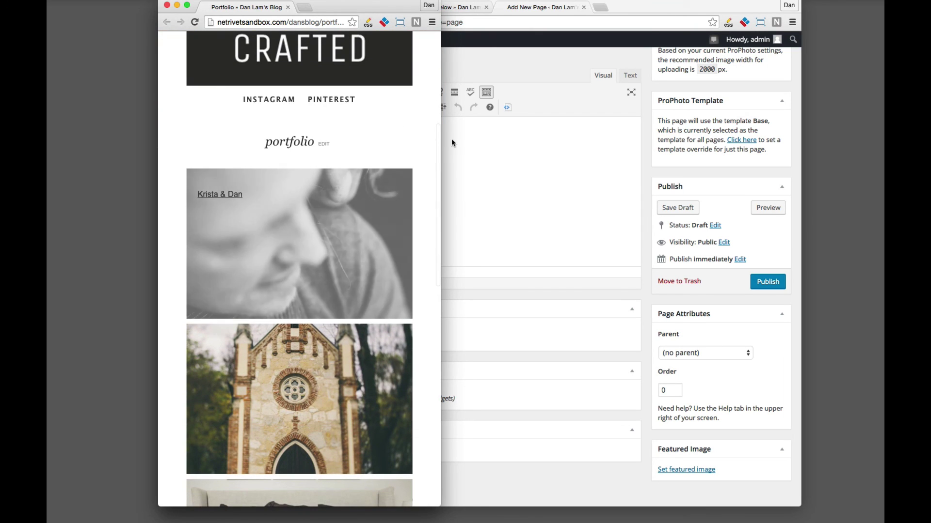